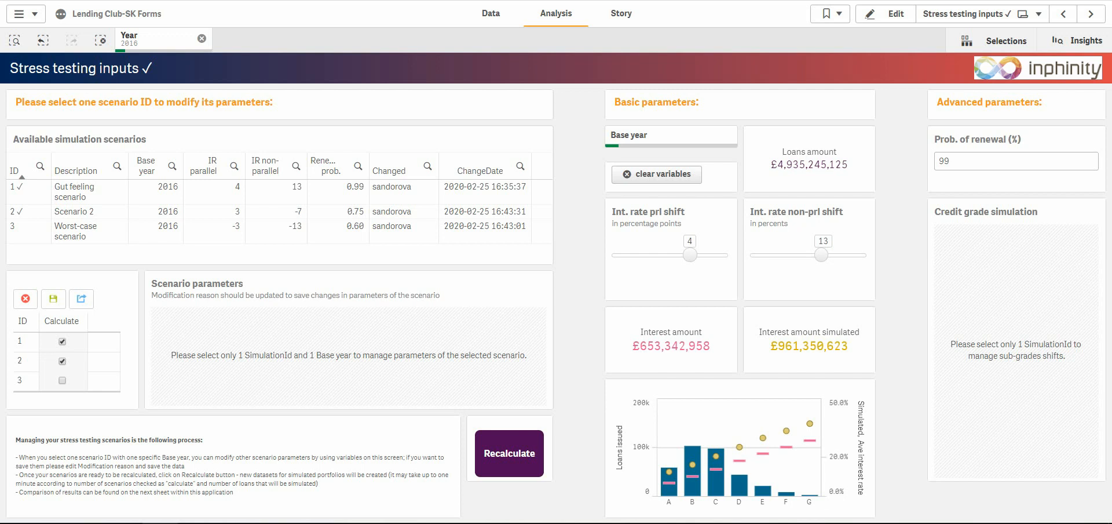
Step: Set the interest rate parallel shift to 0 percentage points and the non-parallel shift to -17 percent
left_click_drag(689, 256, 655, 267)
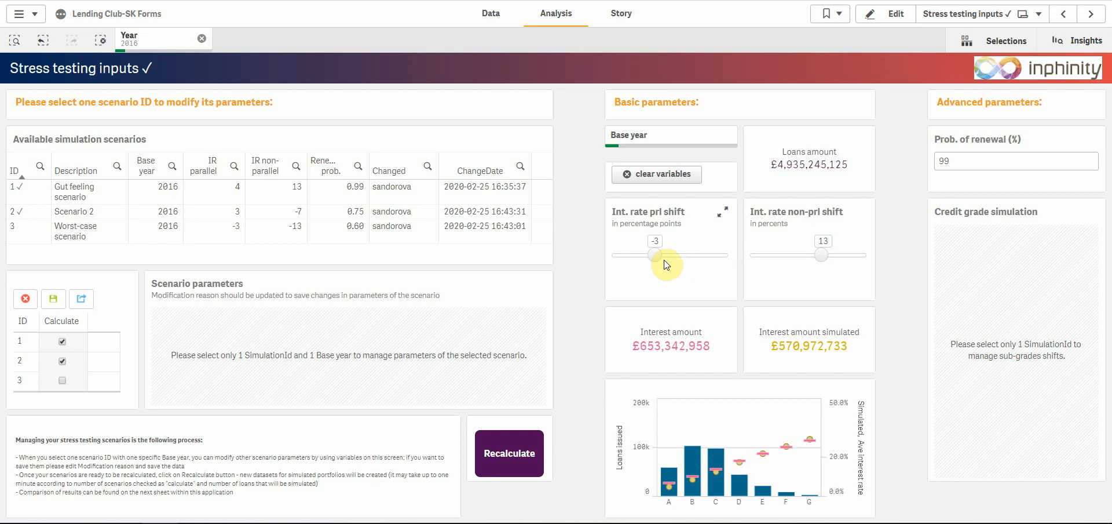
left_click_drag(666, 266, 645, 262)
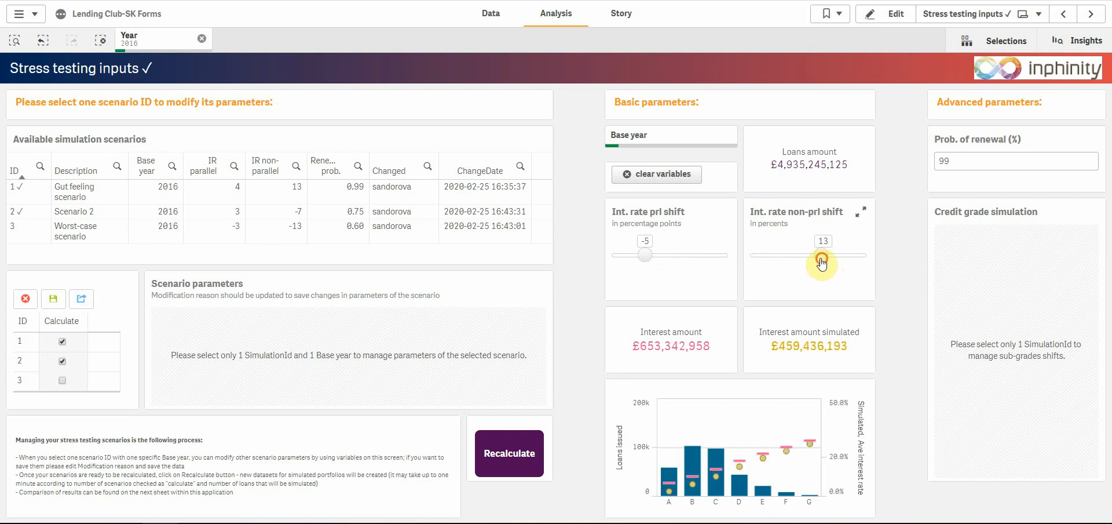
left_click_drag(822, 256, 791, 265)
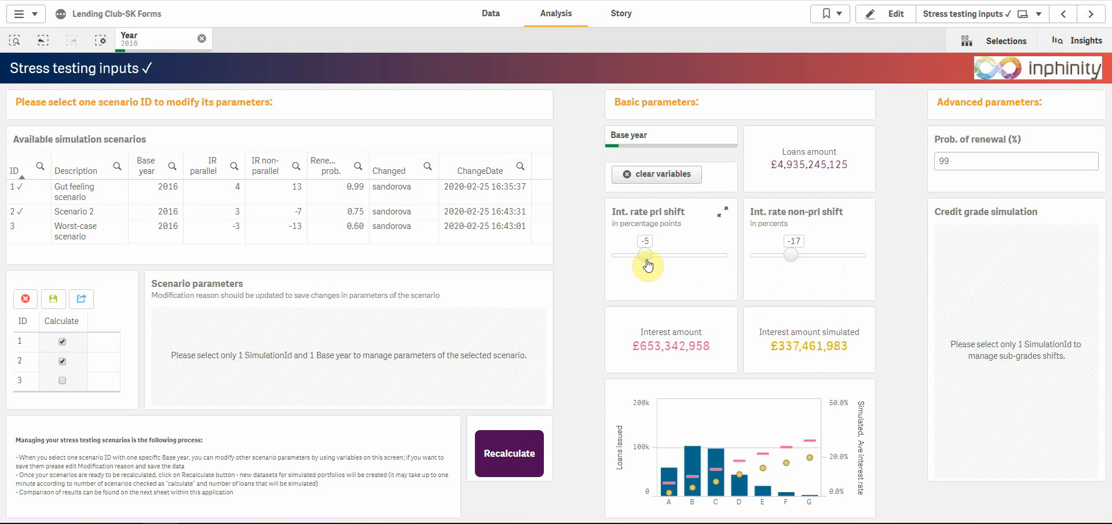
left_click_drag(645, 261, 669, 256)
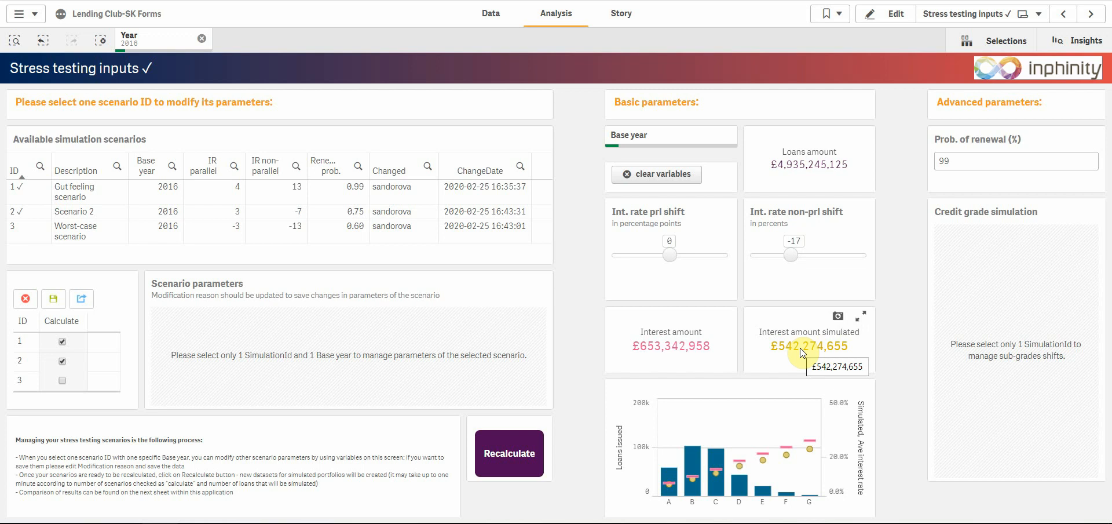
right_click(800, 351)
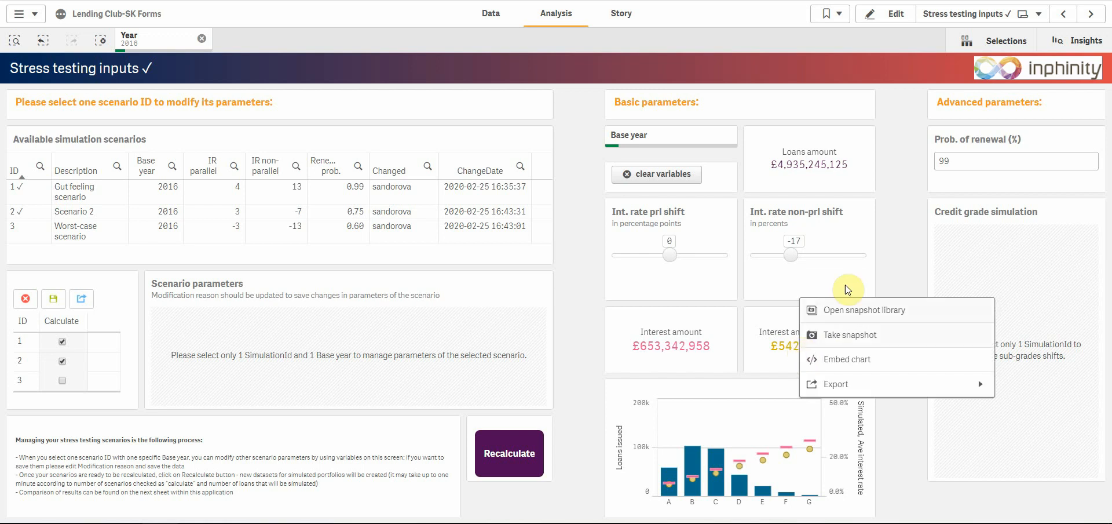
left_click(877, 387)
left_click(892, 387)
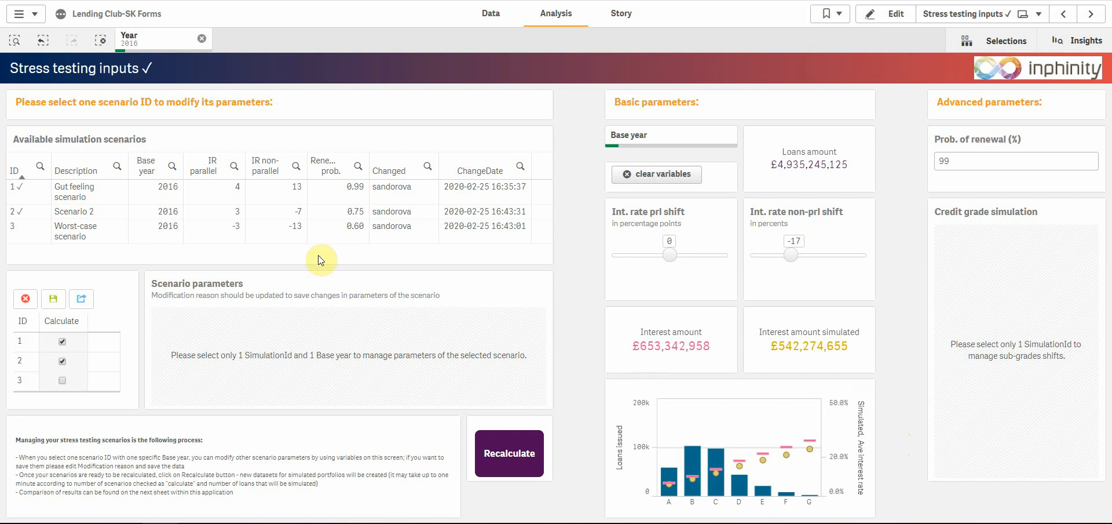
Step: Select scenario ID 1, change its modification reason to "Updating parameters 3" and save the scenario parameters
left_click(26, 196)
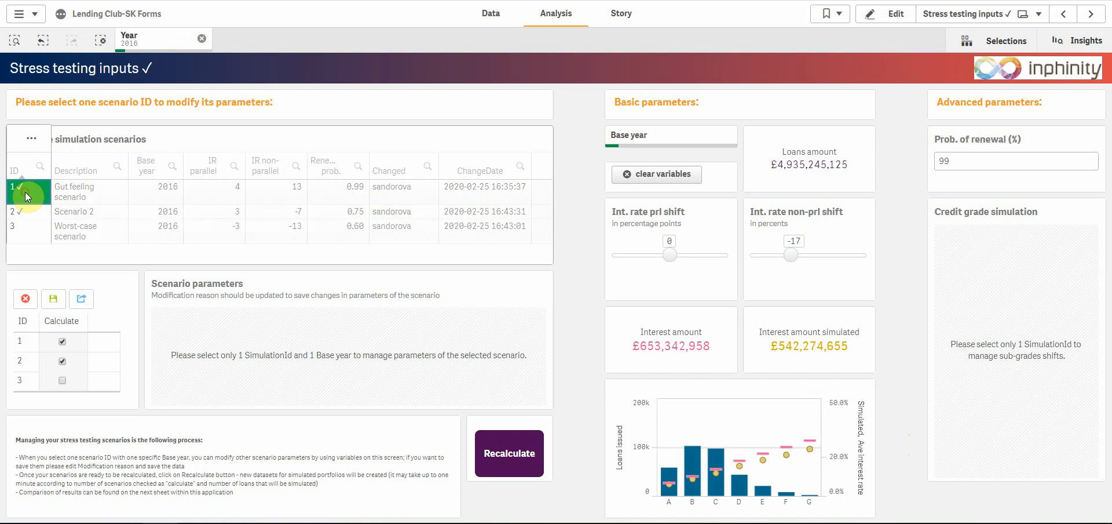
left_click(40, 169)
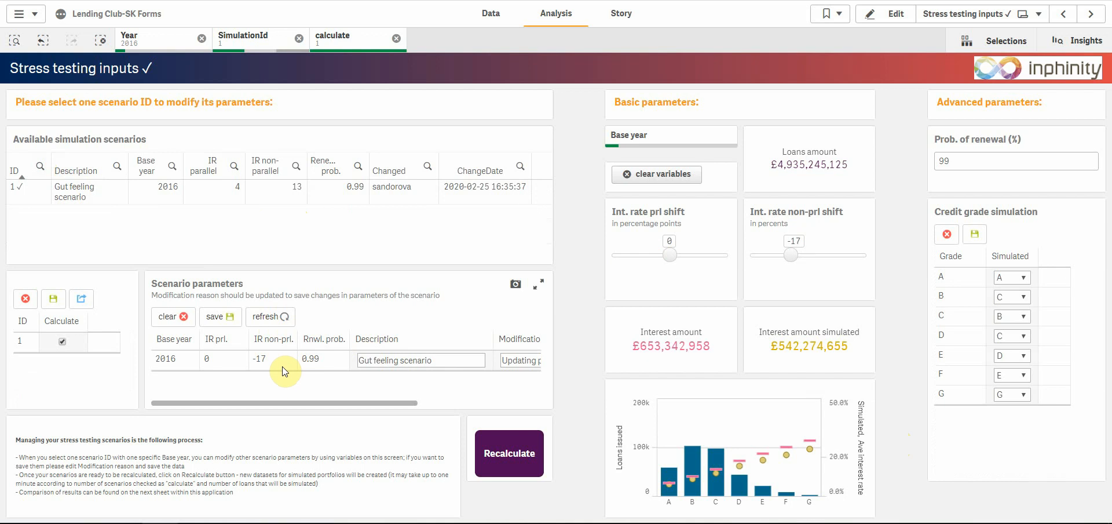
left_click_drag(290, 405, 401, 407)
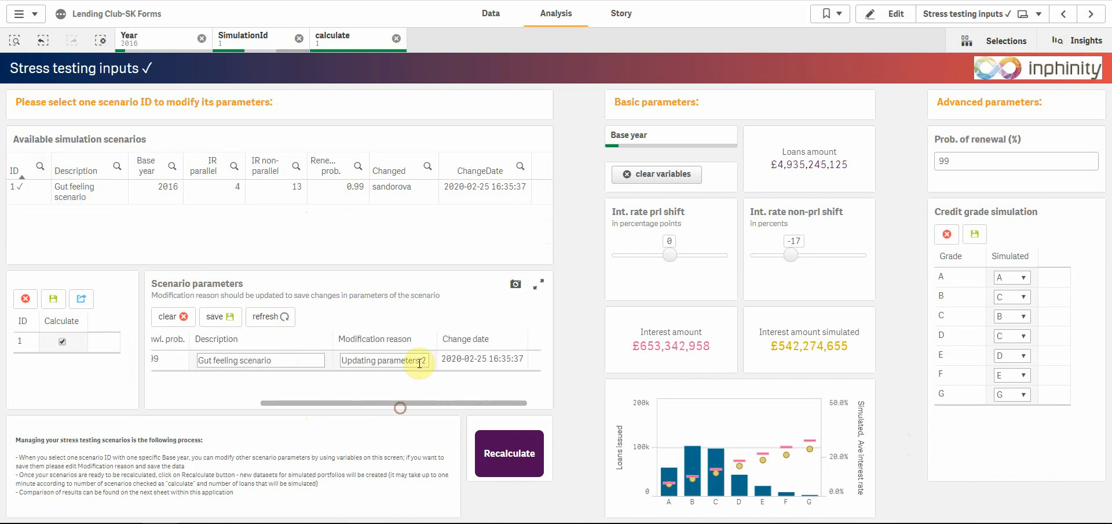
left_click_drag(419, 363, 443, 372)
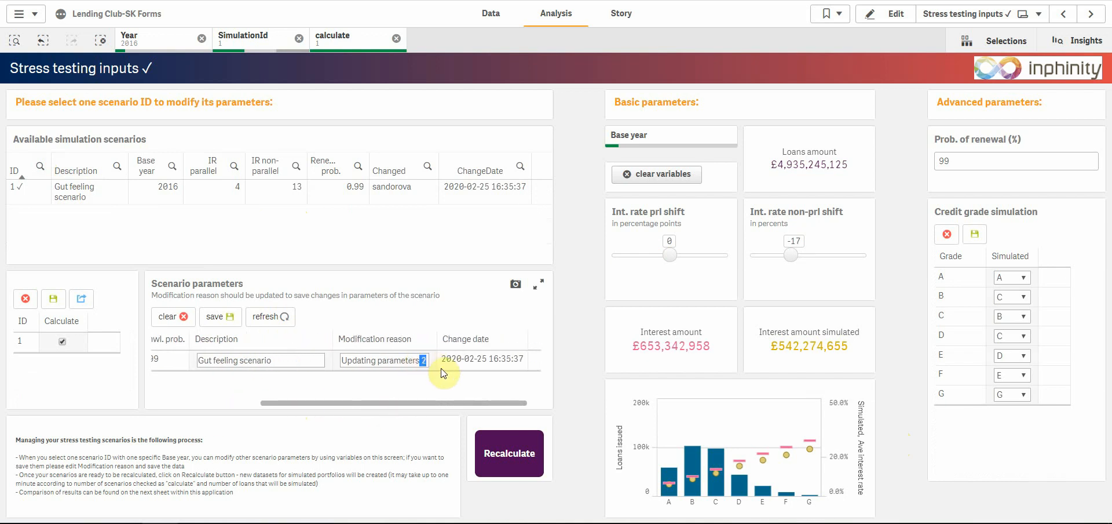
key("BackSpace")
type("3")
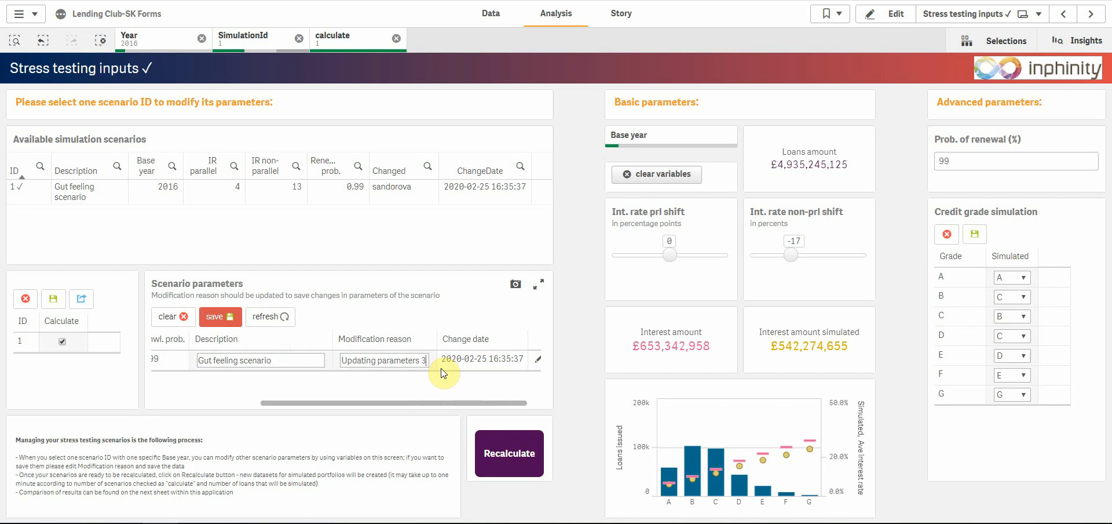
left_click_drag(400, 405, 252, 405)
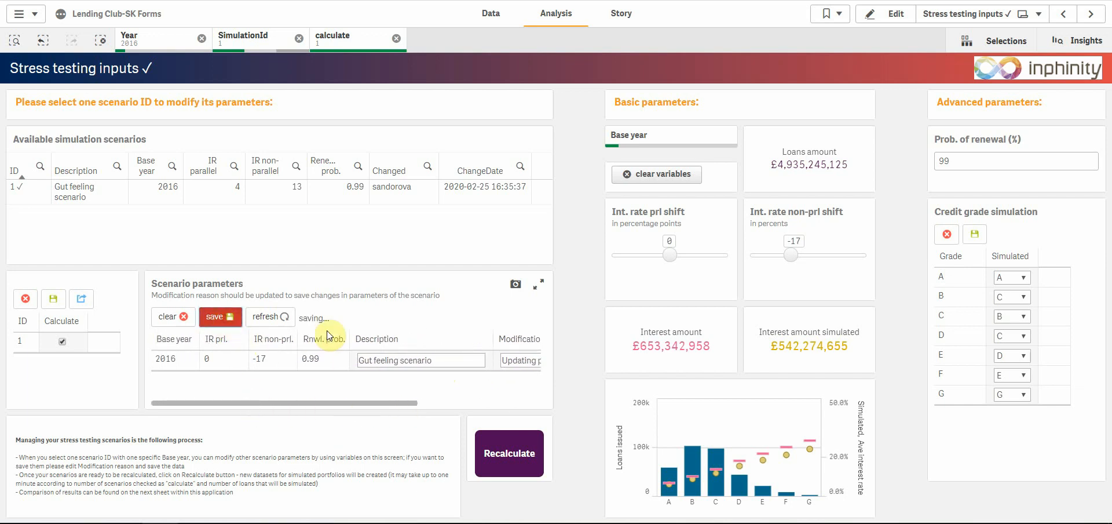
left_click(226, 320)
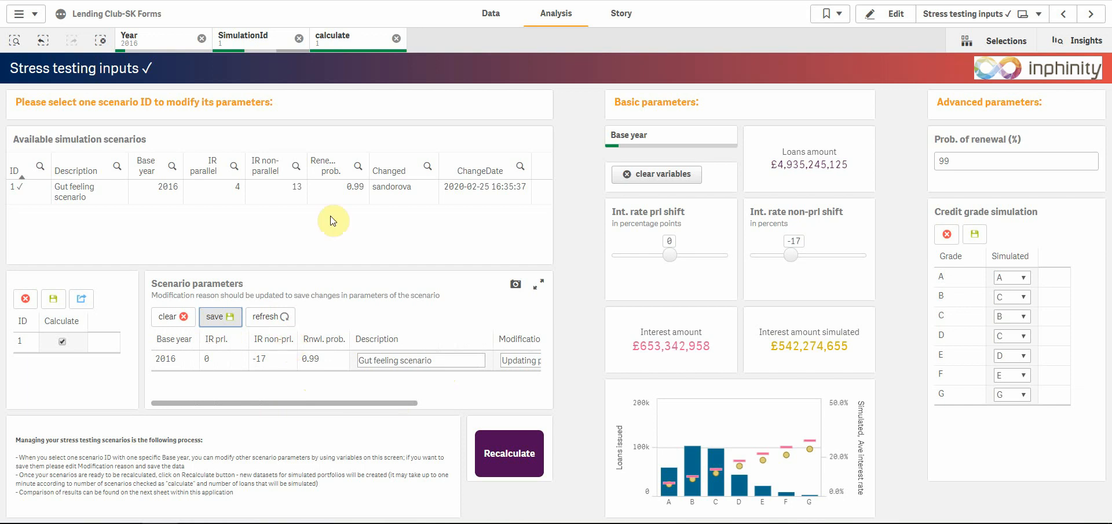
Step: Clear the scenario selection, exclude scenario 2 from calculation and save the calculation flags
left_click(396, 38)
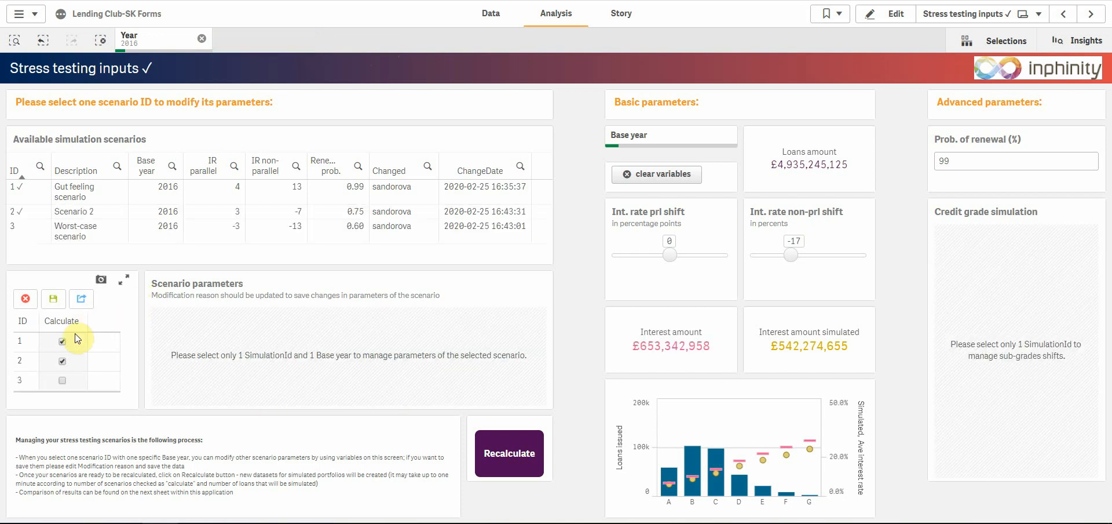
left_click(62, 361)
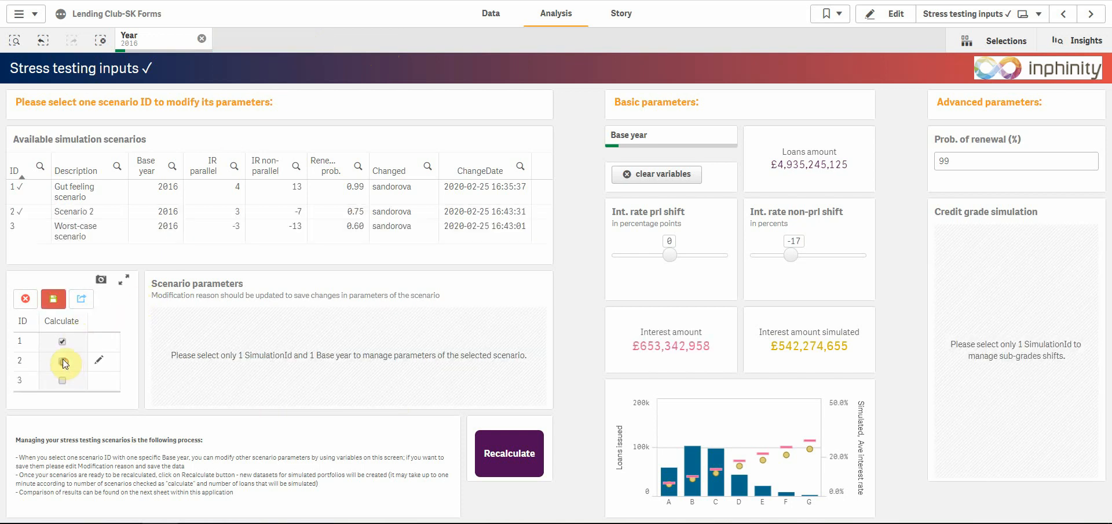
left_click(51, 302)
Step: Recalculate the scenarios by confirming the application reload, and dismiss the completion message
left_click(529, 465)
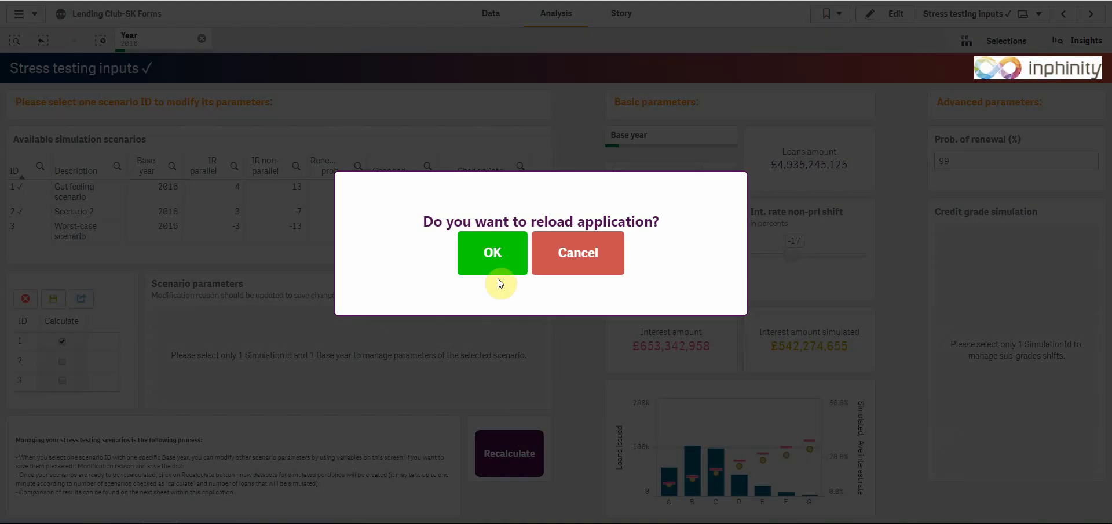
left_click(494, 266)
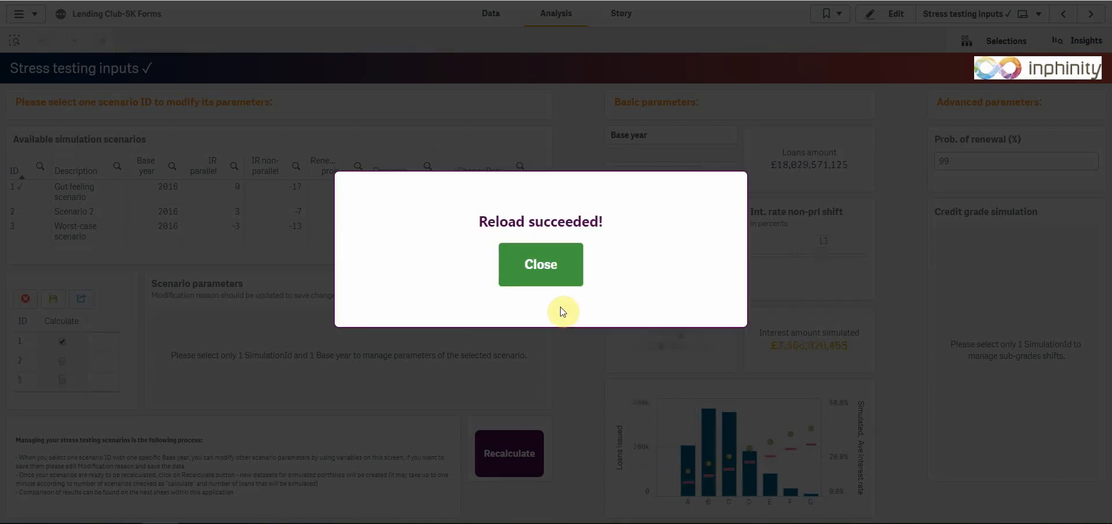
left_click(540, 274)
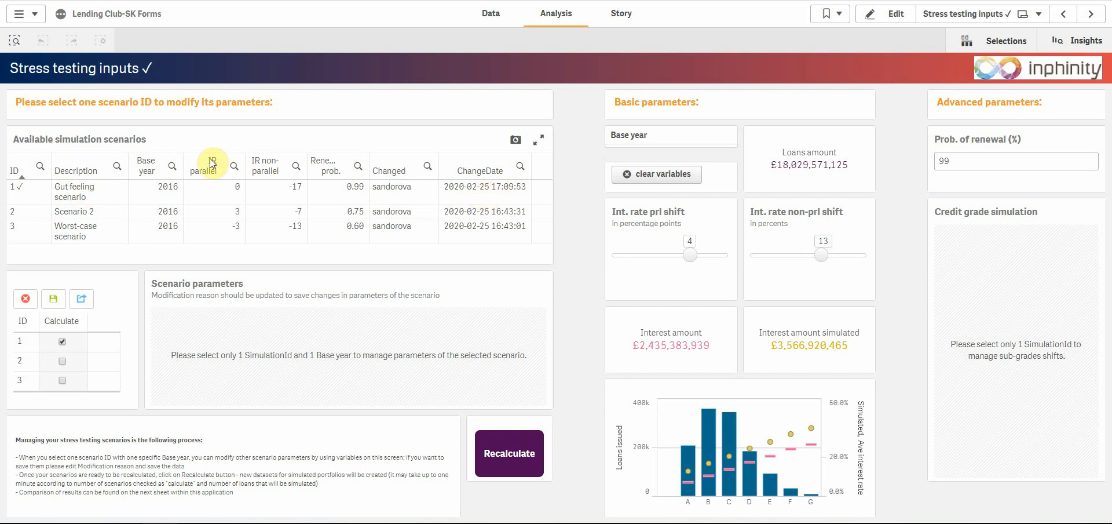
Step: Filter the sheet to scenario ID 1 and base year 2016
left_click(33, 181)
left_click(32, 139)
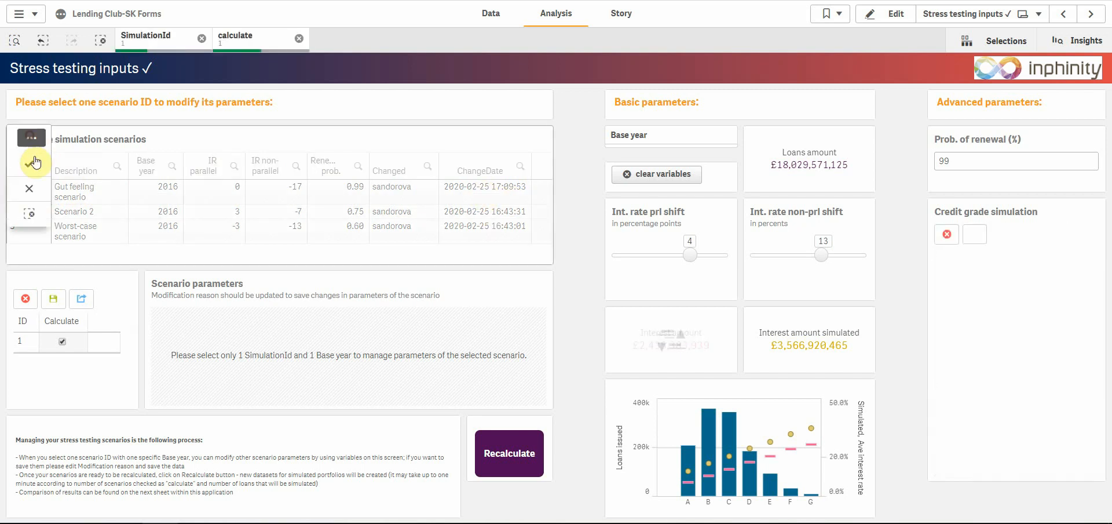
left_click(33, 164)
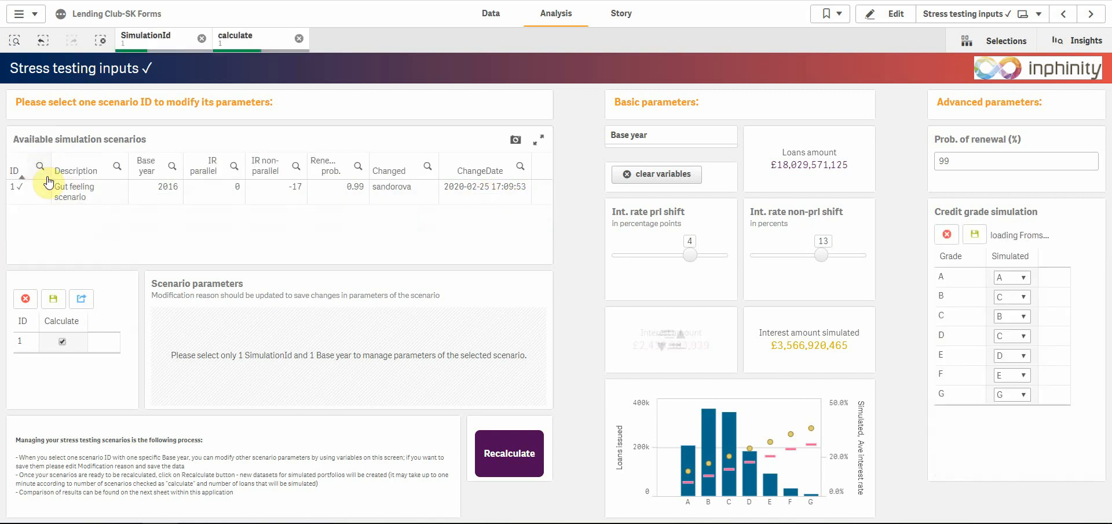
left_click(653, 141)
scroll(685, 300, "down", 1)
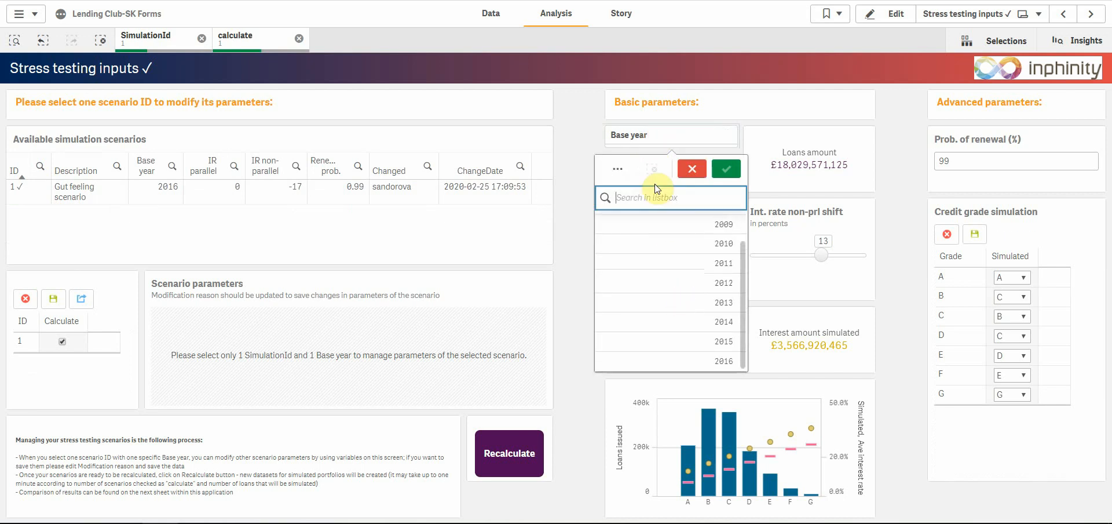
left_click(720, 361)
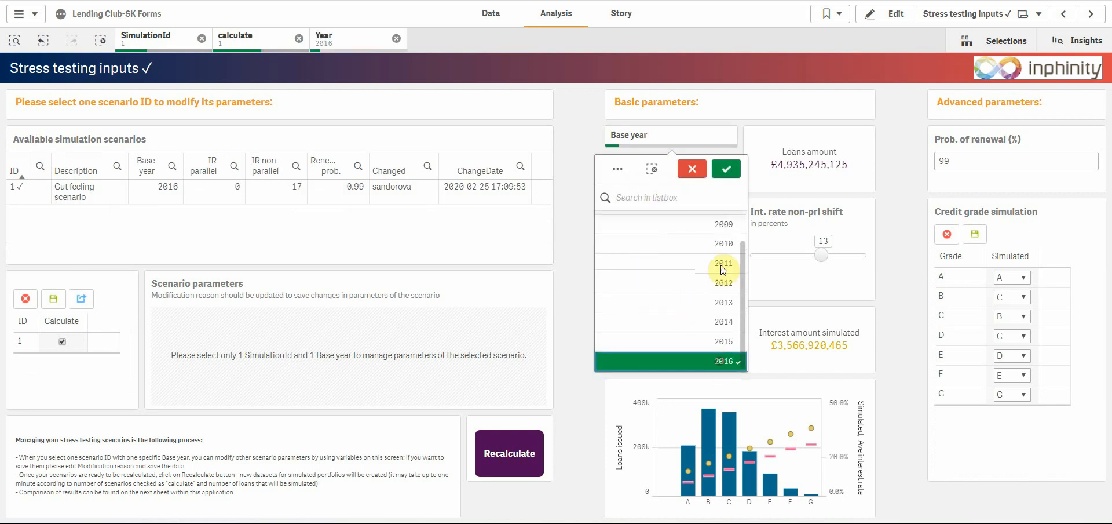
left_click(726, 168)
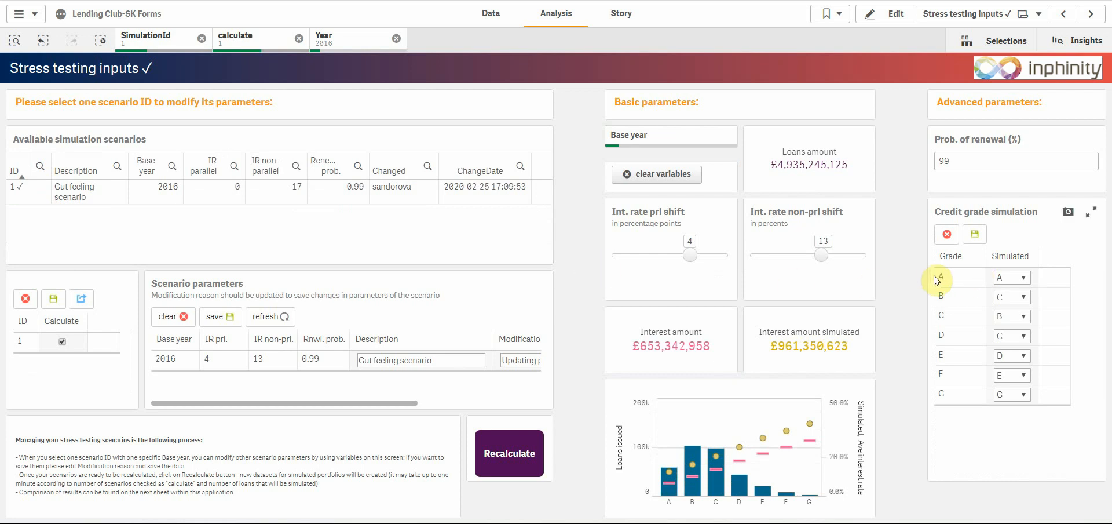
Step: Set the simulated credit grade for grade A to B in scenario 1 and save the grade simulation
left_click(1008, 279)
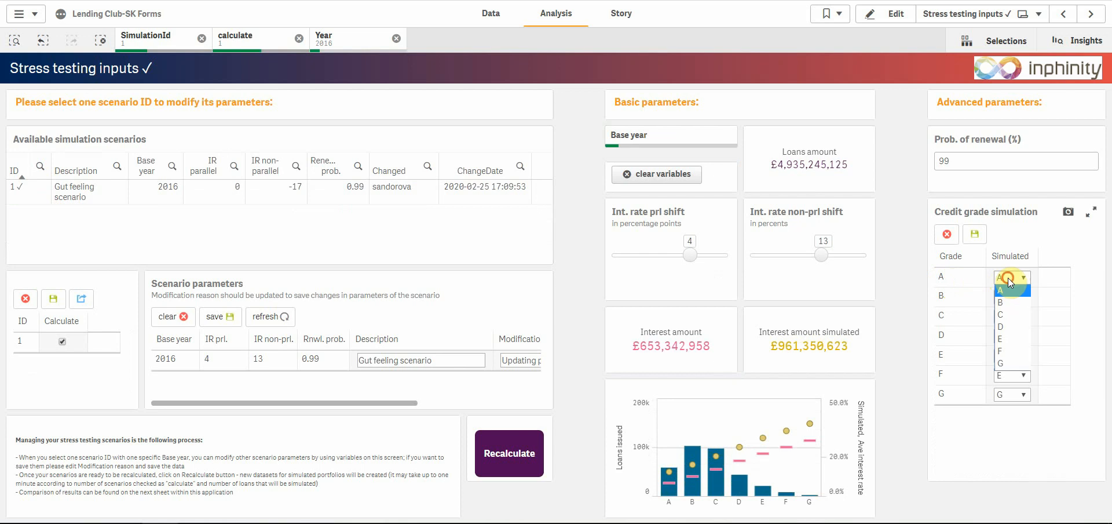
left_click(1010, 301)
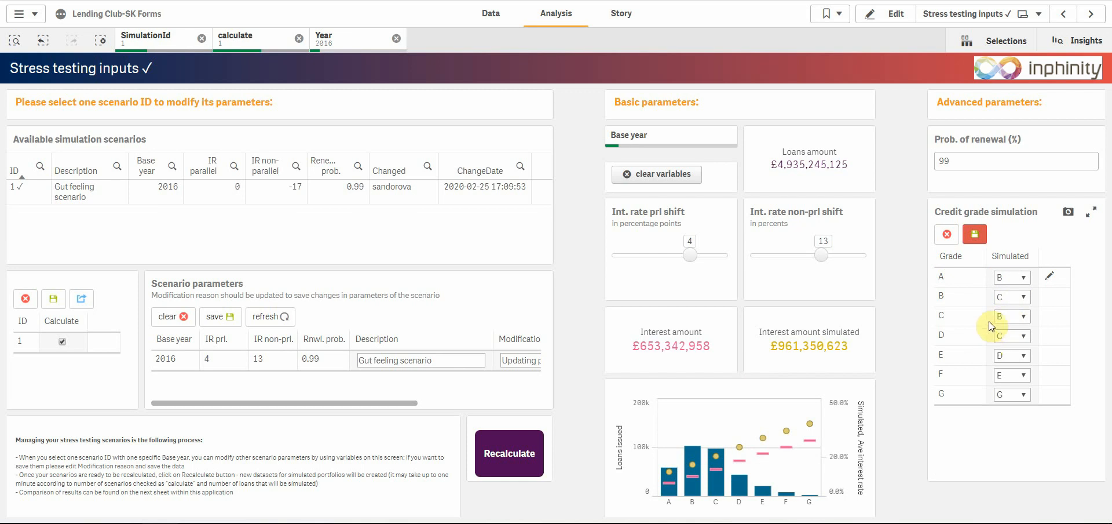
left_click(975, 234)
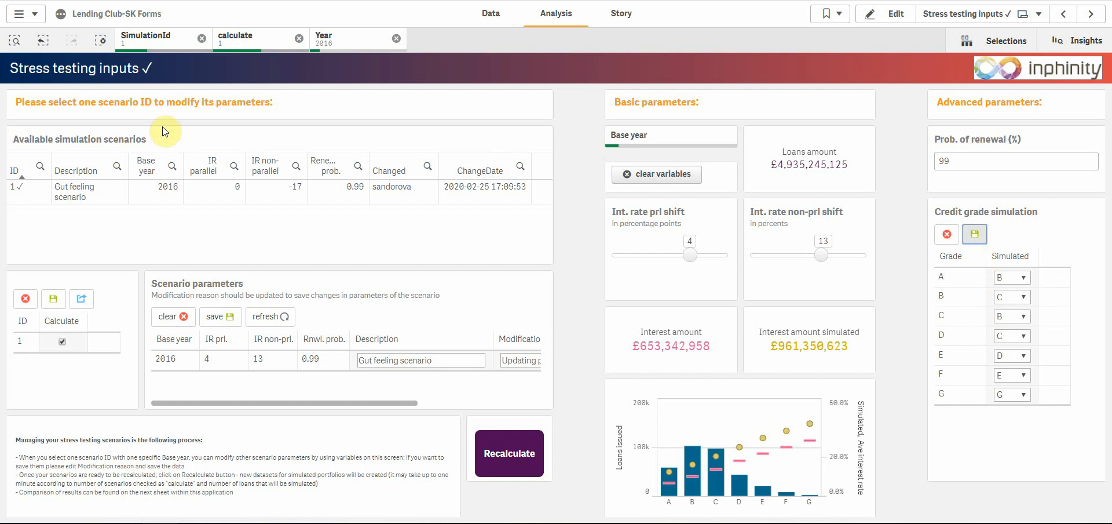
Step: Switch the selection to scenario ID 2, set the simulated grade for grade A to A and save it
left_click(40, 166)
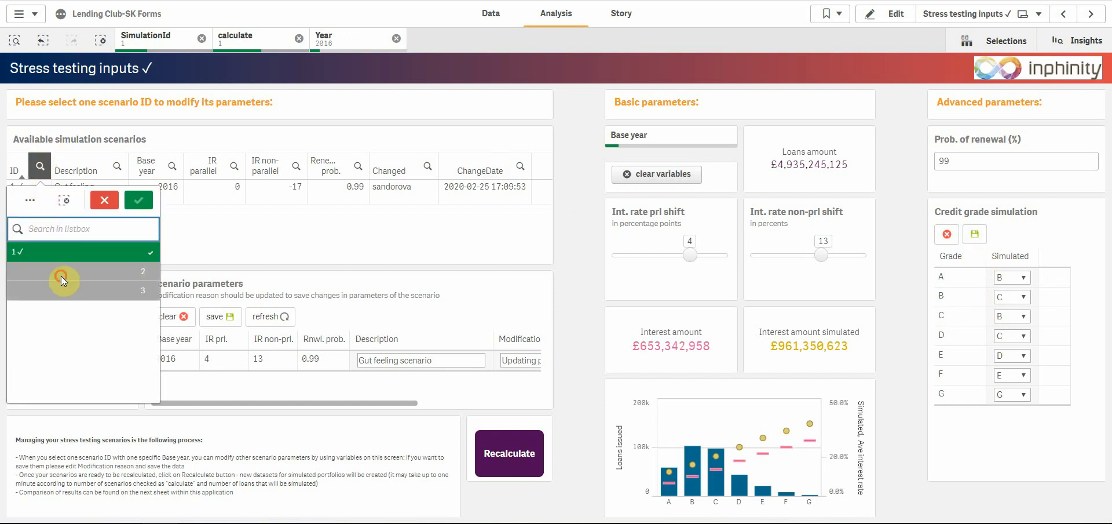
left_click(64, 275)
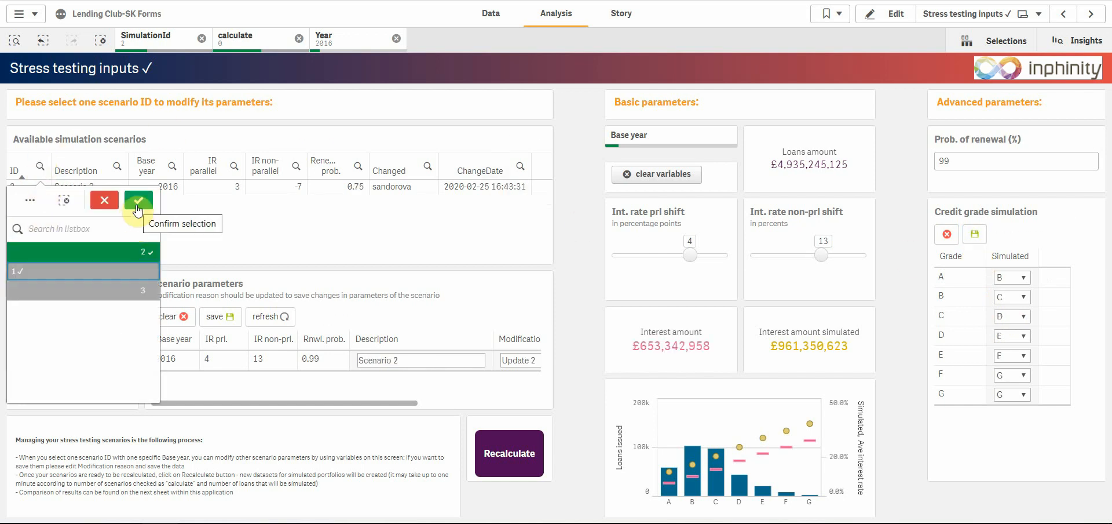
left_click(138, 204)
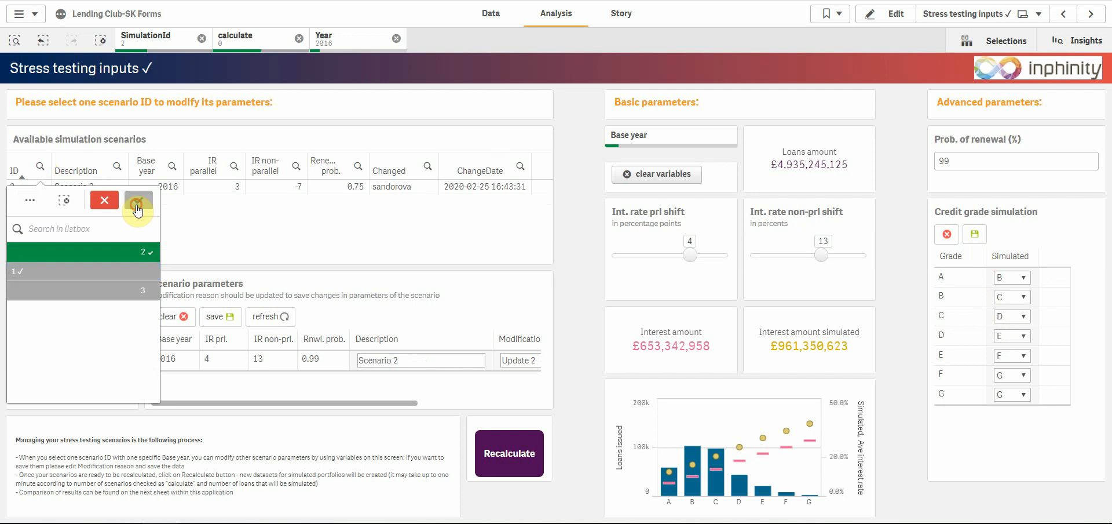
left_click(1022, 283)
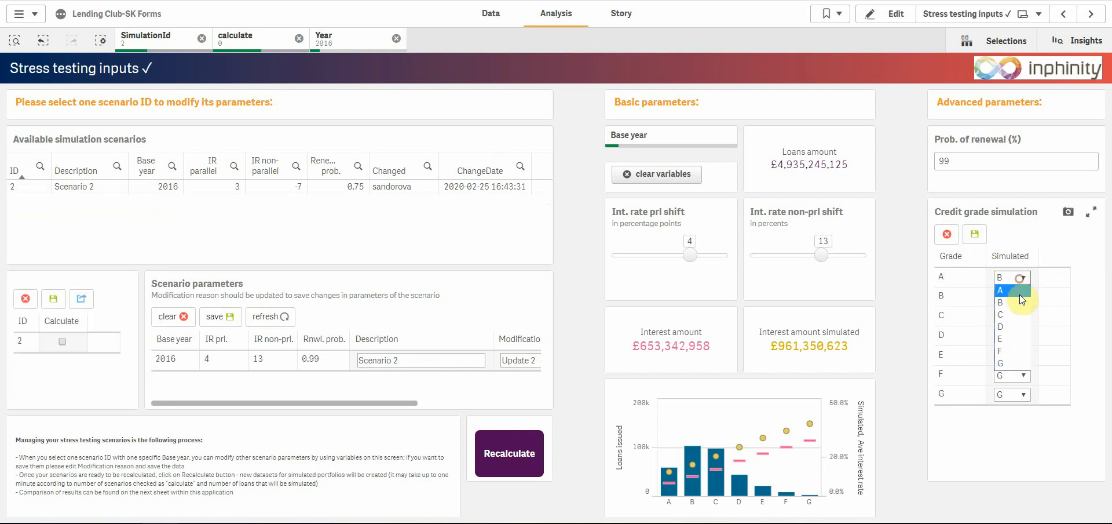
left_click(1012, 289)
left_click(976, 235)
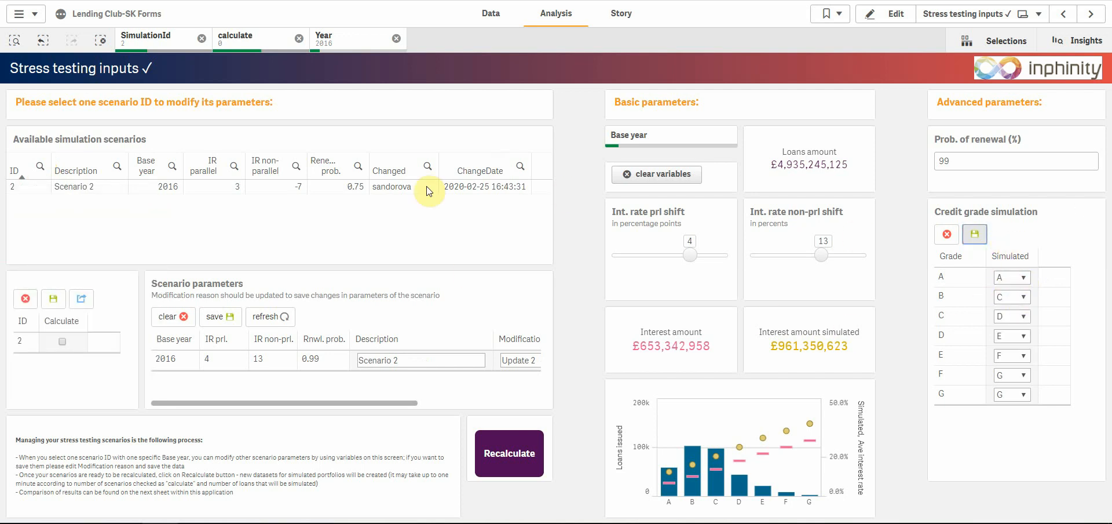
Step: Switch the selection to scenario ID 3 and review its parameters and credit grade simulation
left_click(40, 166)
left_click(61, 287)
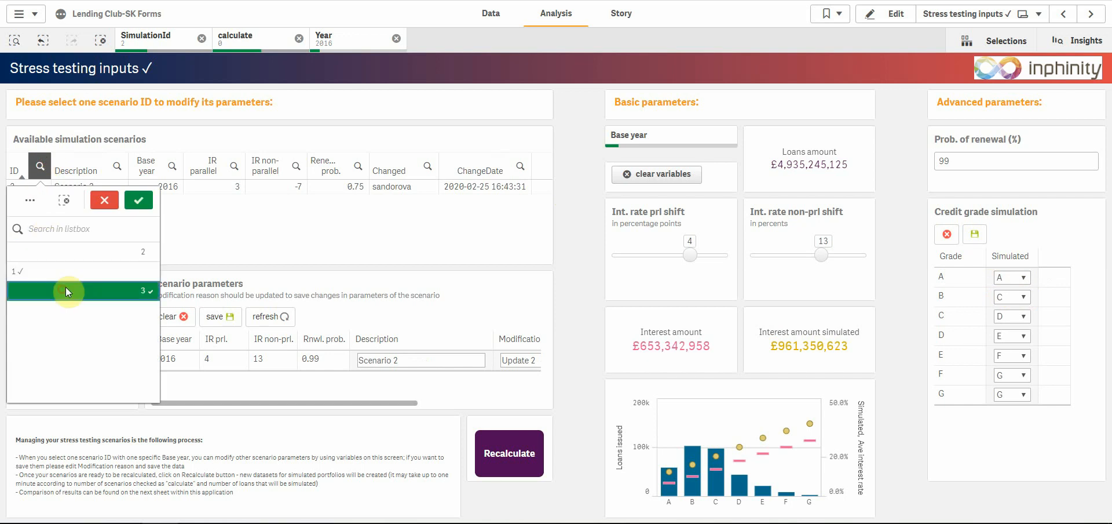
left_click(143, 204)
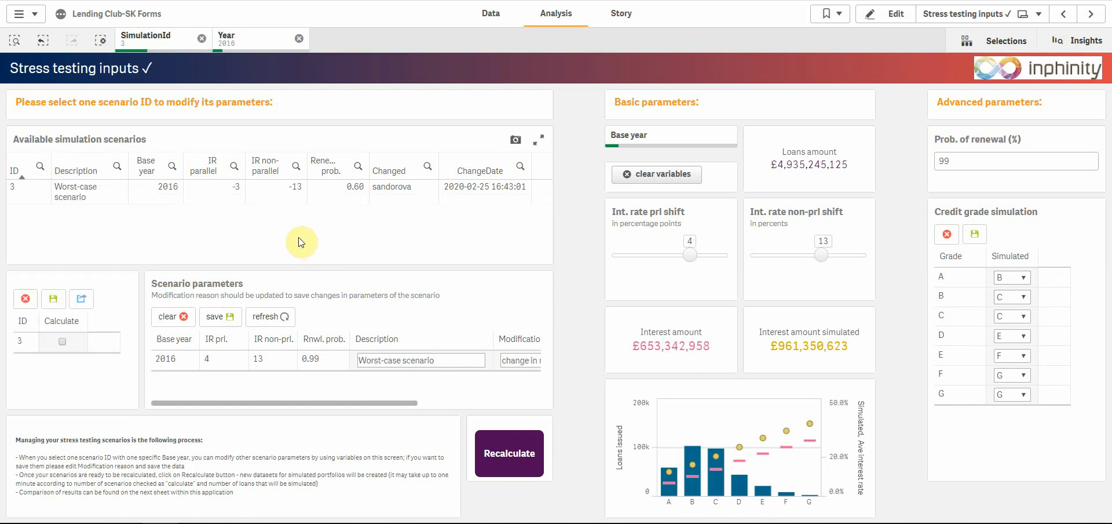
Step: Clear the scenario ID selection, include scenario 2 in the calculation and save the calculation settings
left_click(203, 42)
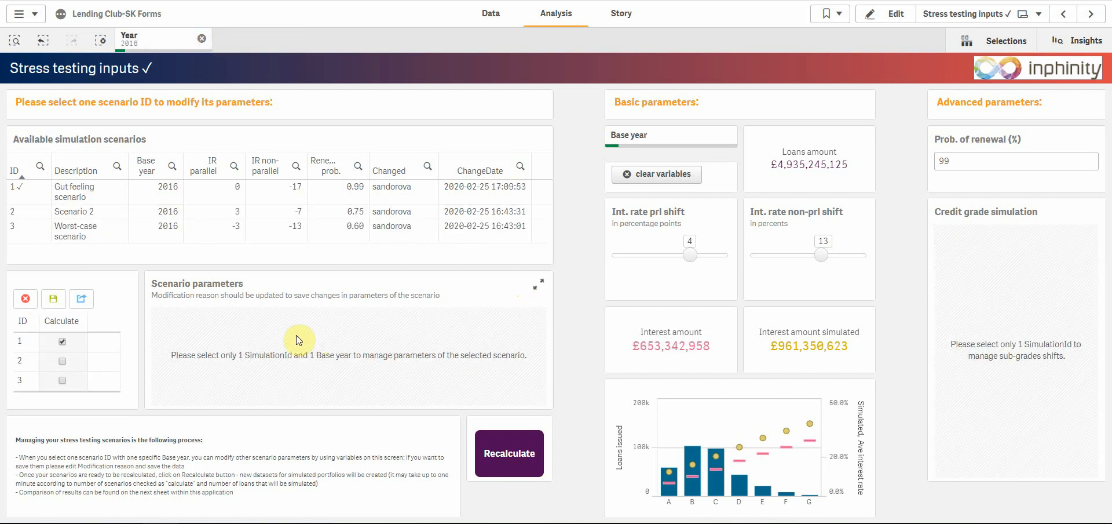
left_click(62, 361)
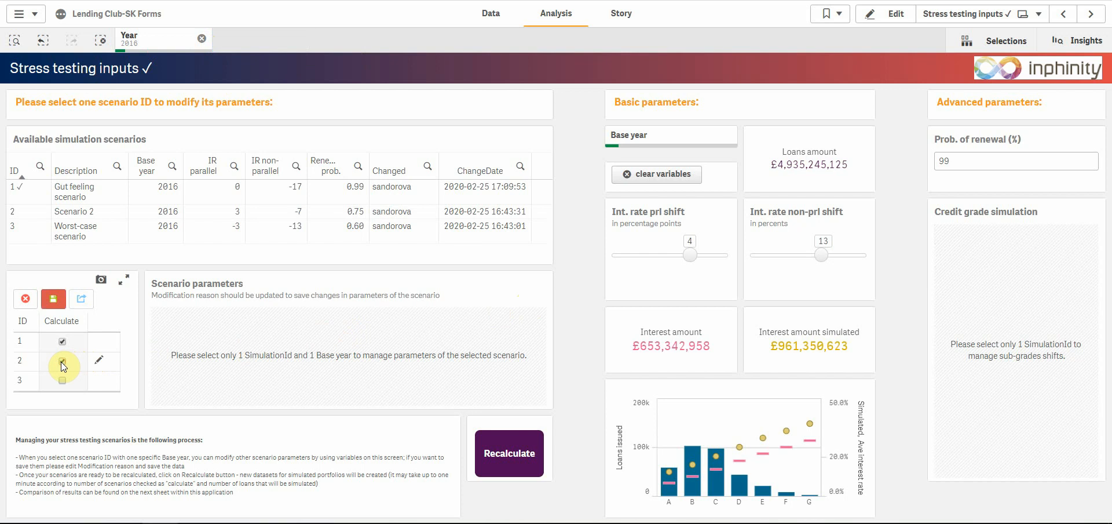
left_click(55, 299)
Step: Recalculate the scenarios marked for calculation and go to the Stress testing results sheet
left_click(525, 457)
left_click(502, 258)
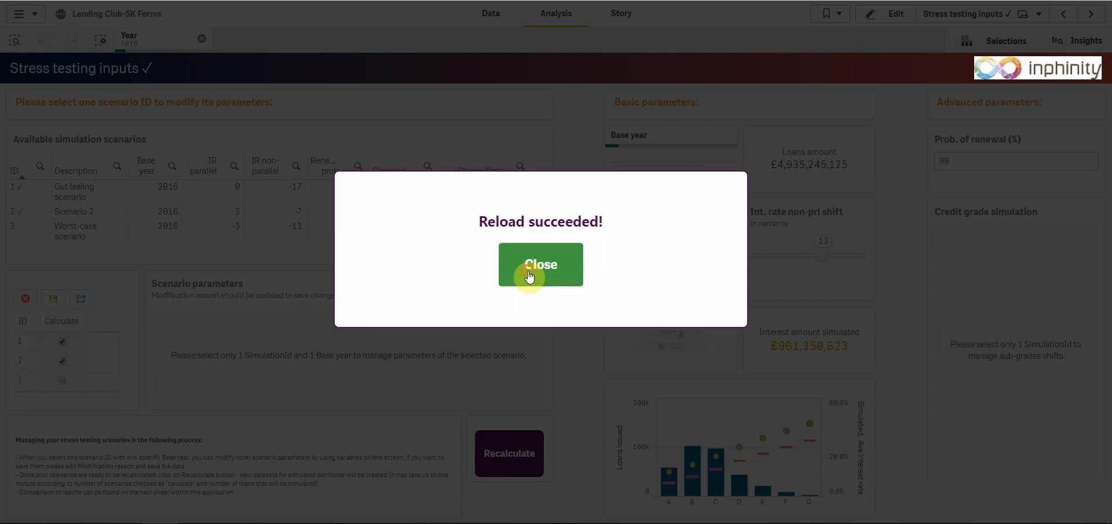
left_click(529, 276)
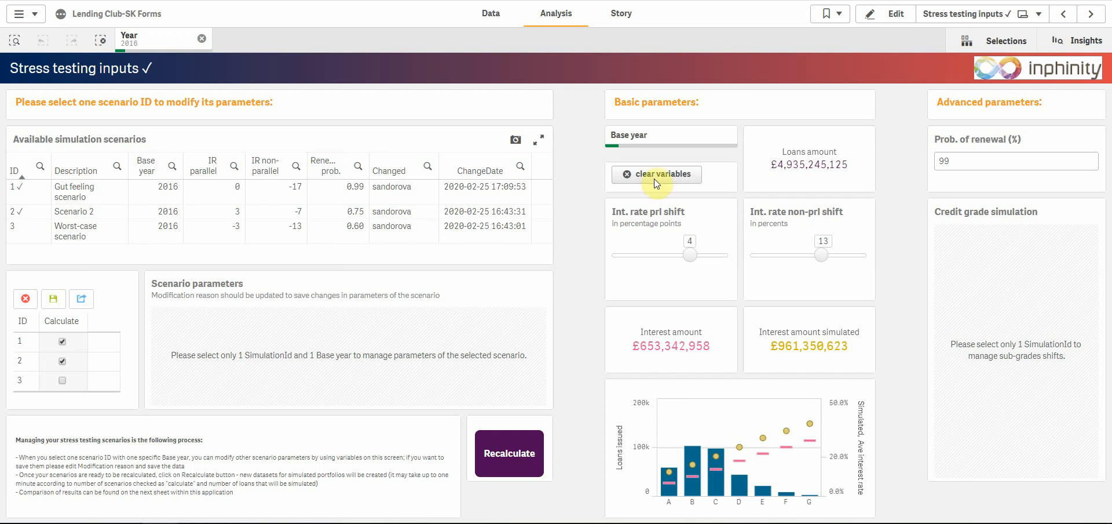
left_click(1090, 21)
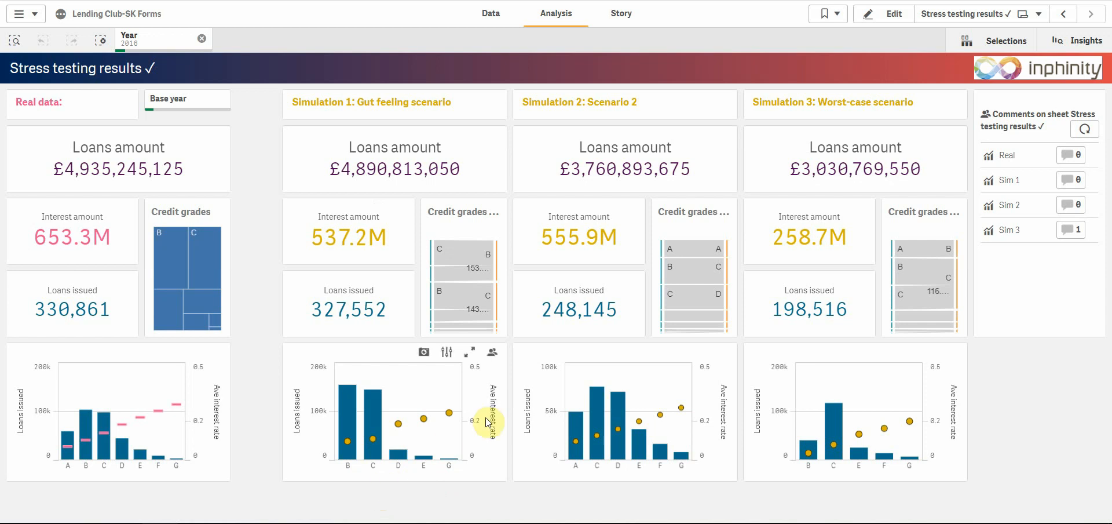
Step: Send the comment "Is it OK there is no grade A?" on the Simulation 1 loans chart and return to the results sheet
left_click(492, 352)
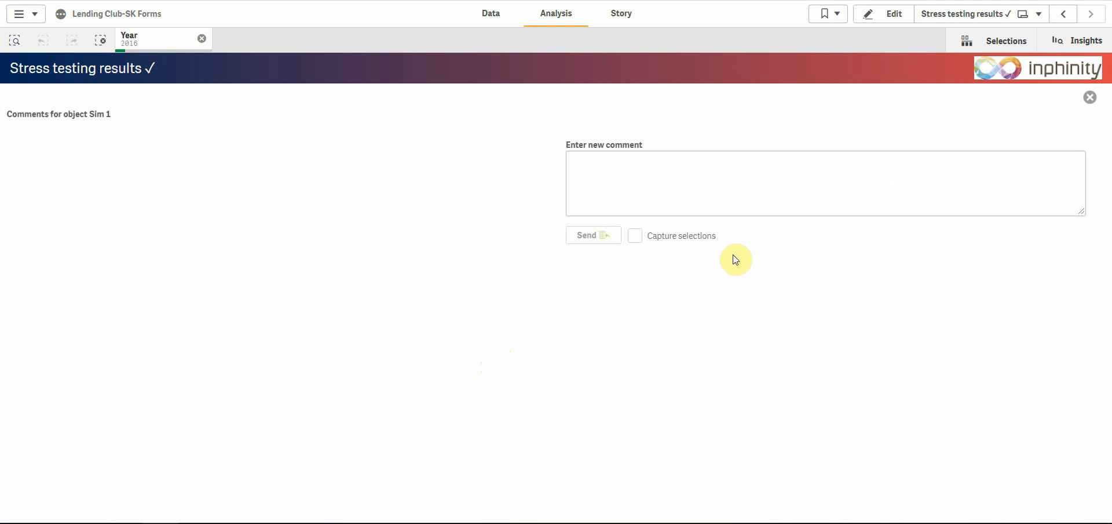
left_click(723, 199)
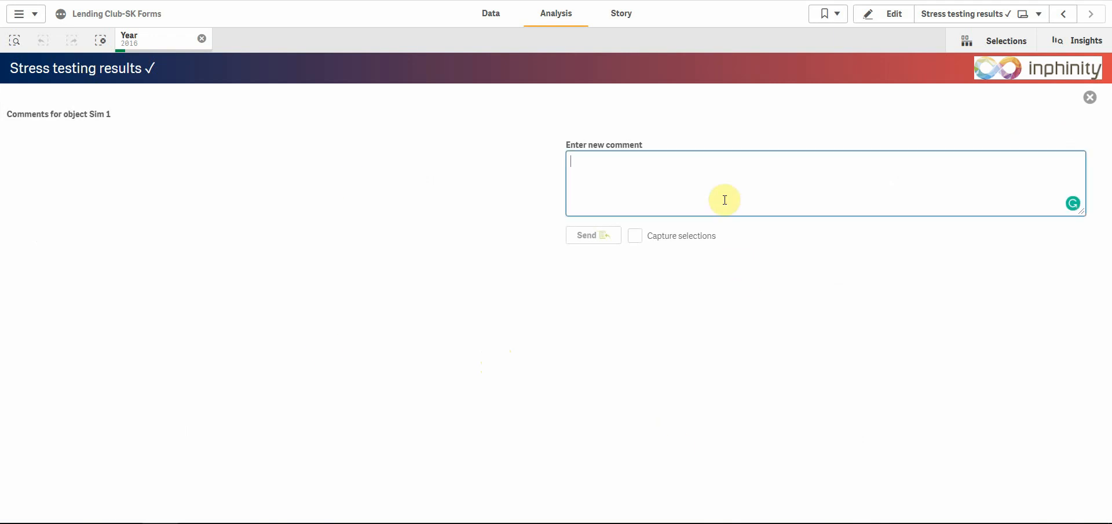
type("Is it OK")
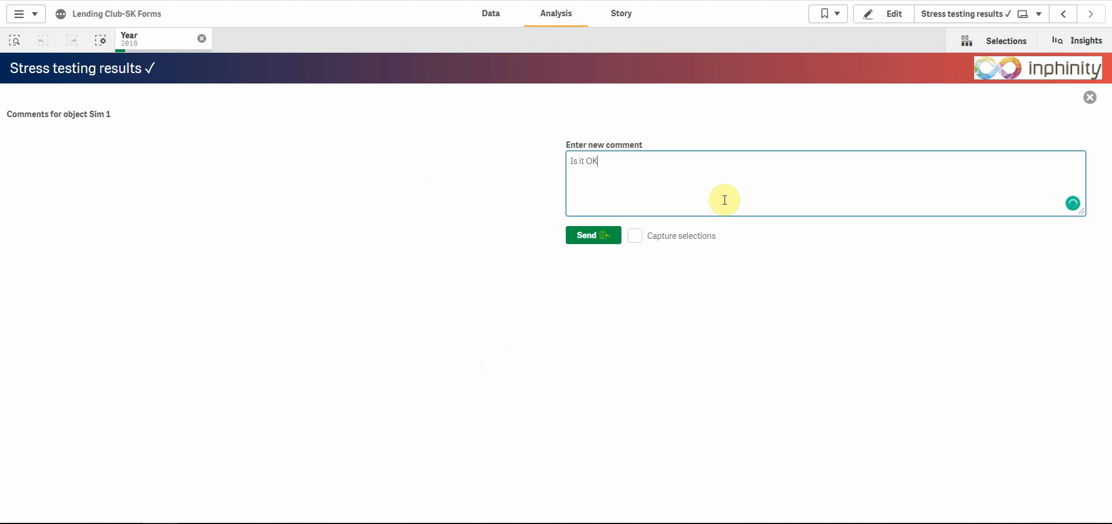
type(" there is no g")
type(" ra")
type(" grade A")
type("?")
left_click(603, 235)
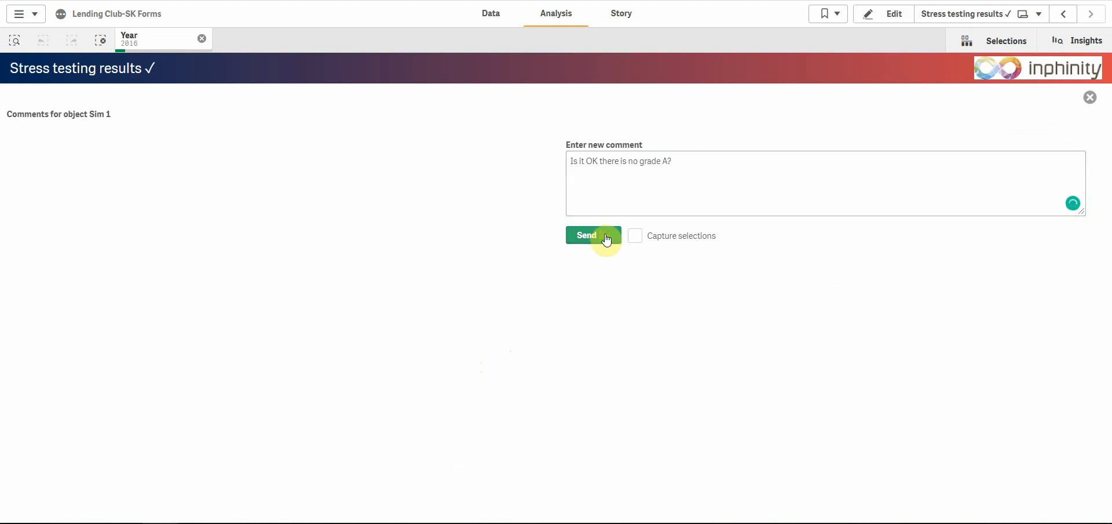
left_click(1091, 99)
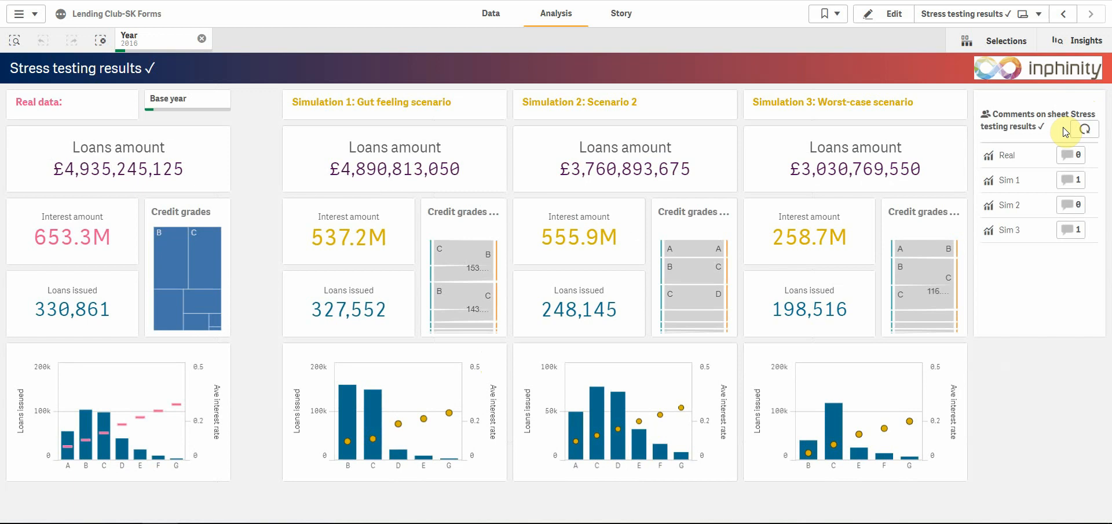
Step: Open the existing comments for Sim 3 to read them
left_click(1073, 234)
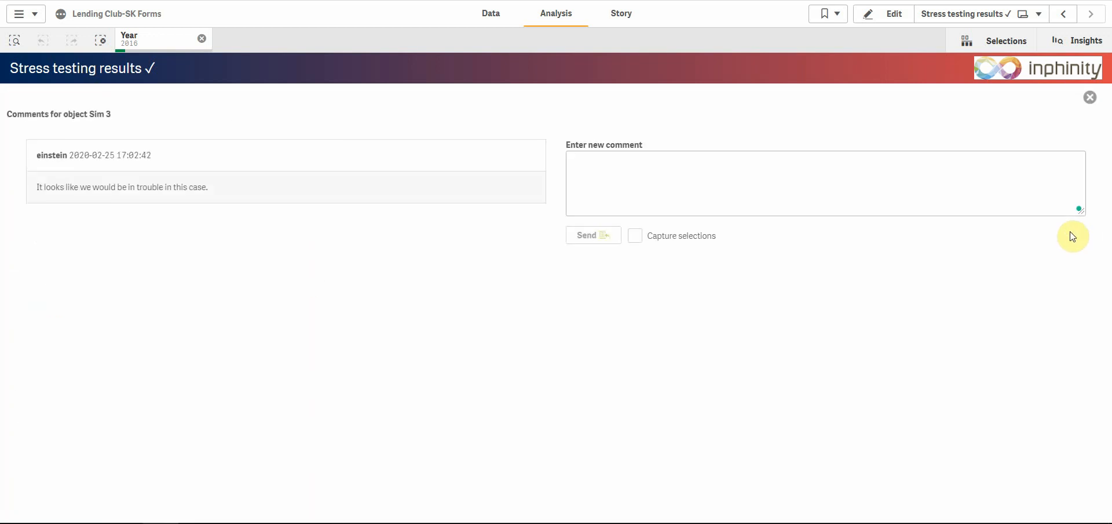